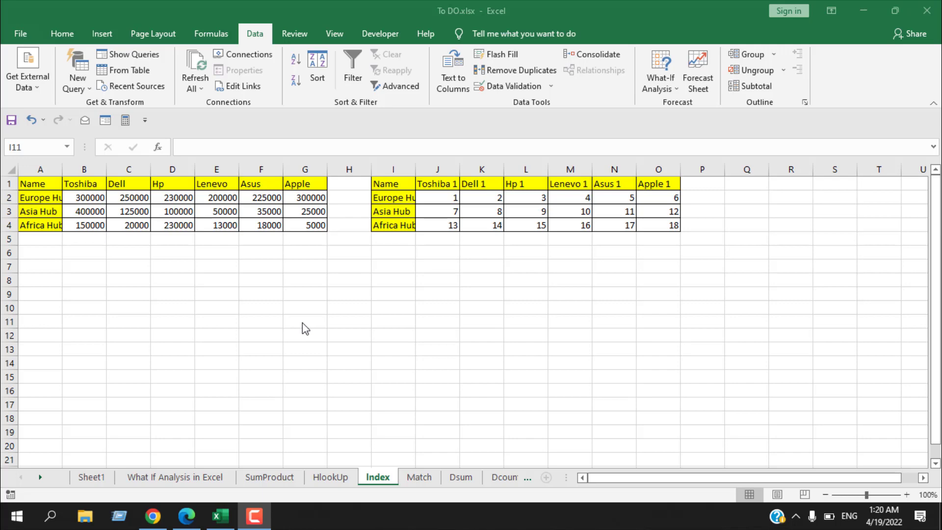
Inspect both tables, A1:G4 and I1:O4, and the values in C3 (125000) and D3 (100000)
{"action": "left_click", "coordinate": [313, 326]}
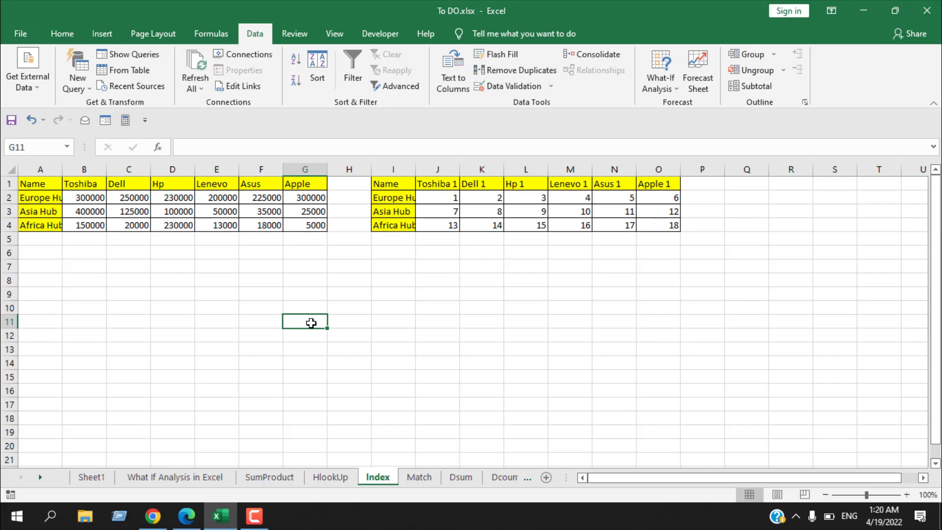
{"action": "left_click", "coordinate": [38, 172]}
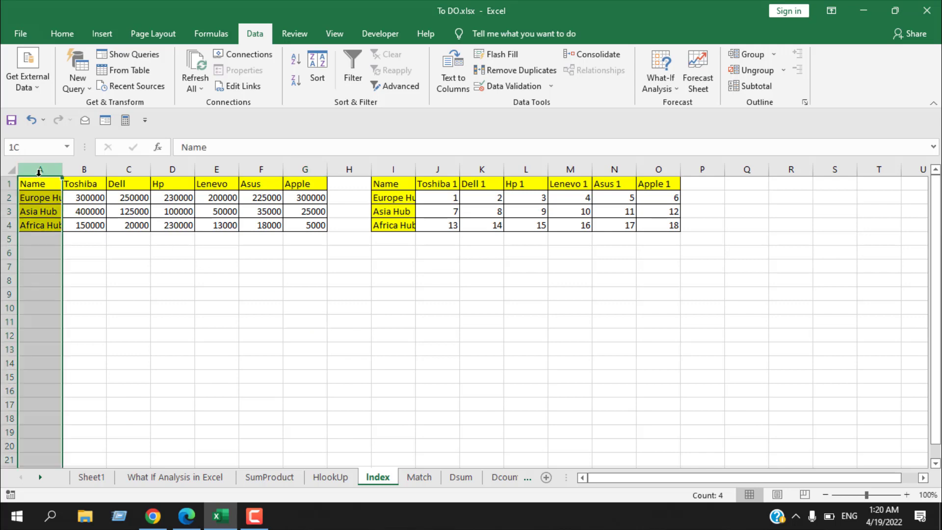
{"action": "left_click_drag", "start_coordinate": [36, 184], "coordinate": [311, 221]}
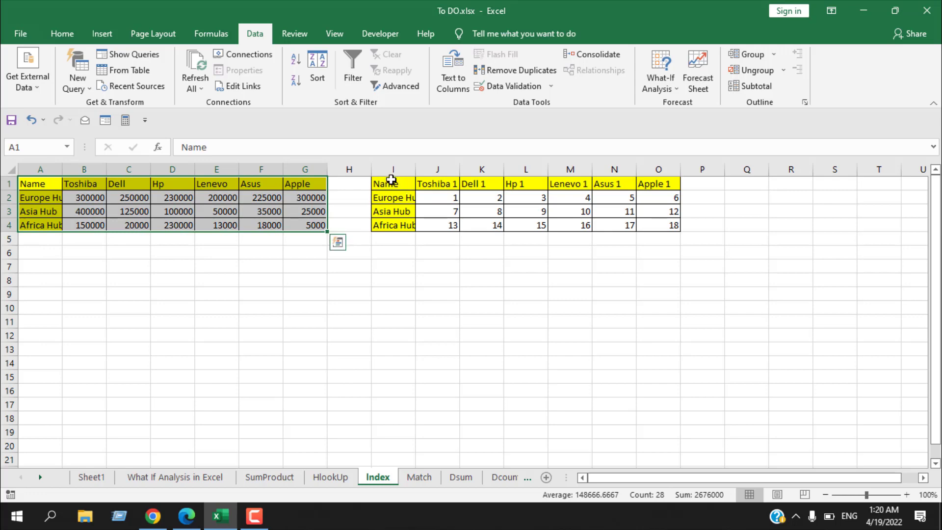
{"action": "left_click_drag", "start_coordinate": [392, 180], "coordinate": [658, 222]}
{"action": "left_click", "coordinate": [220, 322]}
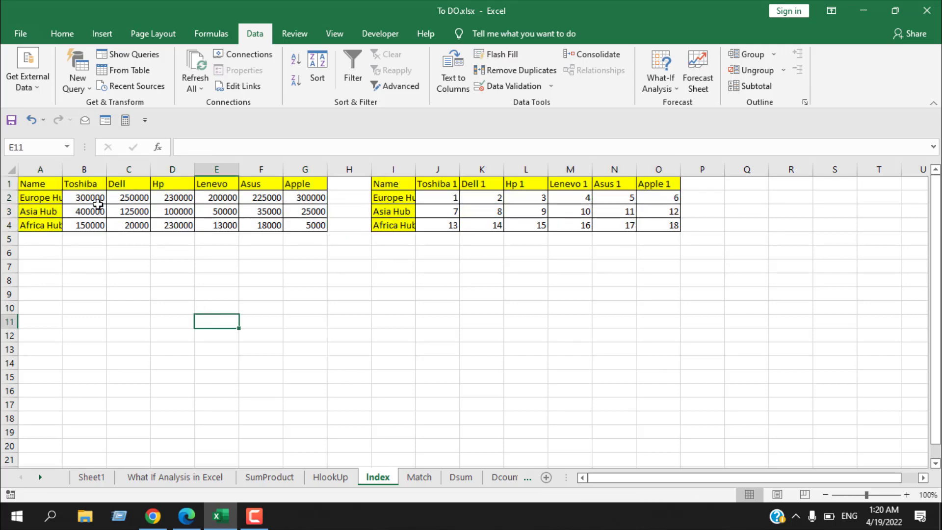
{"action": "left_click", "coordinate": [123, 212]}
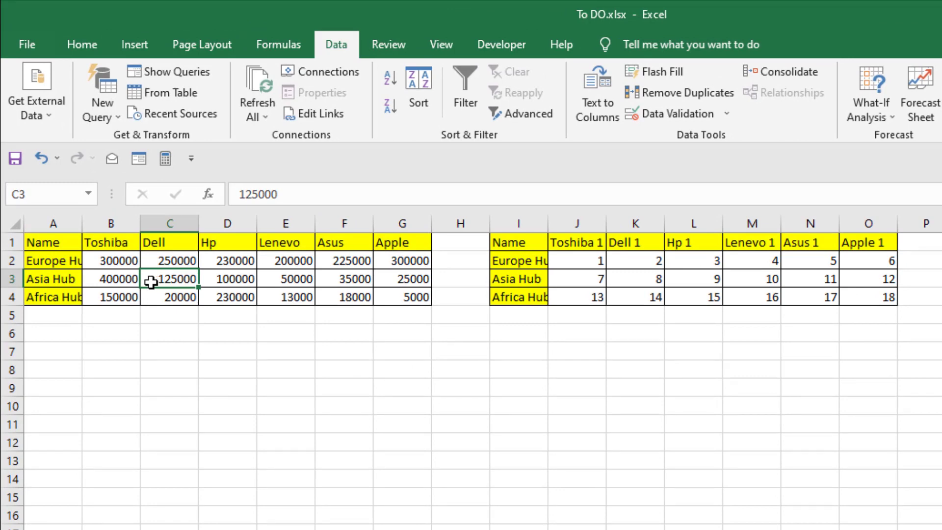
{"action": "left_click", "coordinate": [205, 282]}
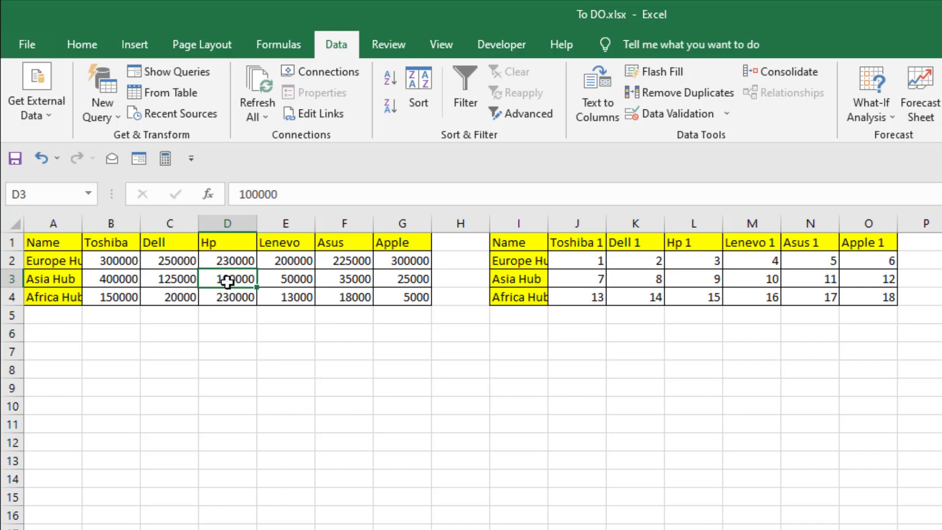
Enter =INDEX(A1:G4,3,4) in F12, returning 100000
{"action": "left_click", "coordinate": [357, 447]}
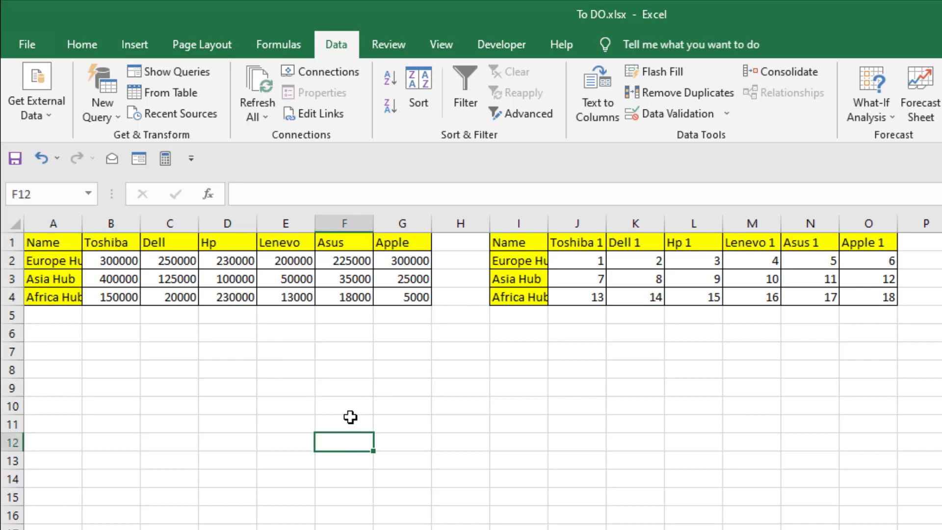
{"action": "type", "text": "="}
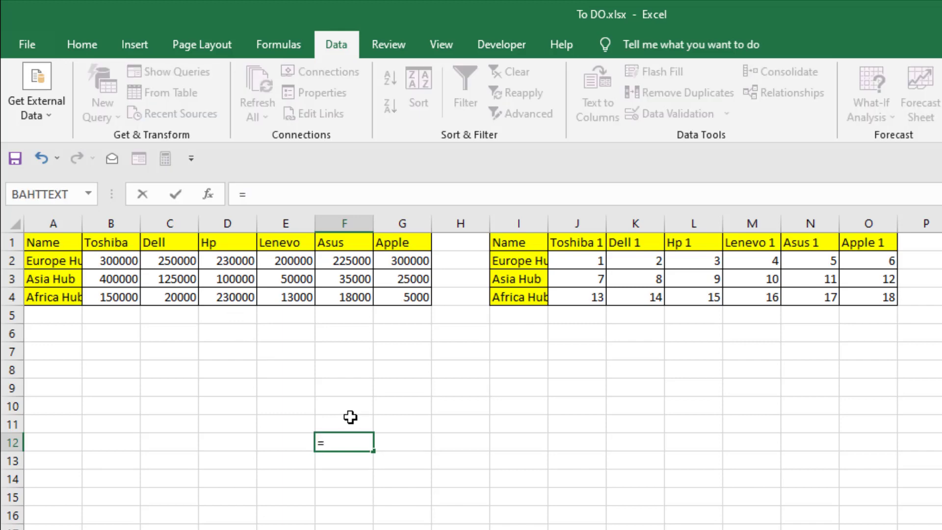
{"action": "type", "text": "In"}
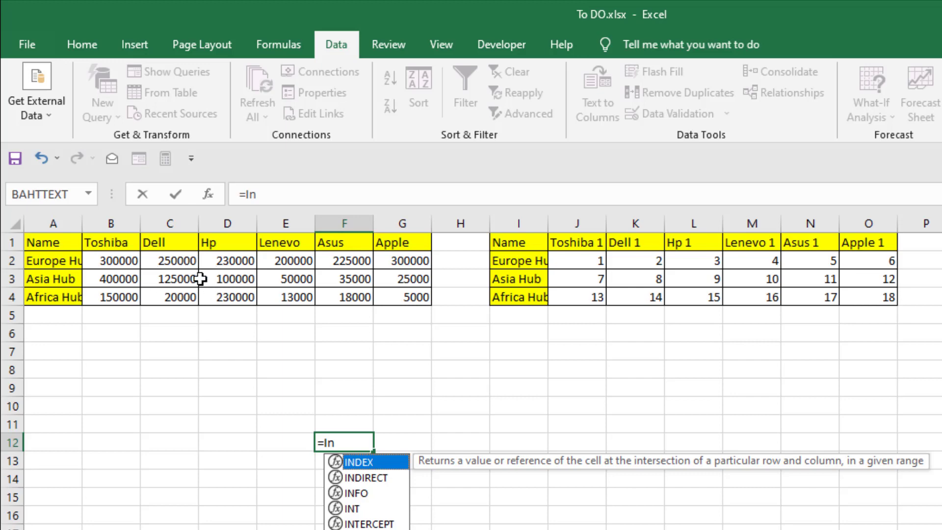
{"action": "double_click", "coordinate": [385, 462]}
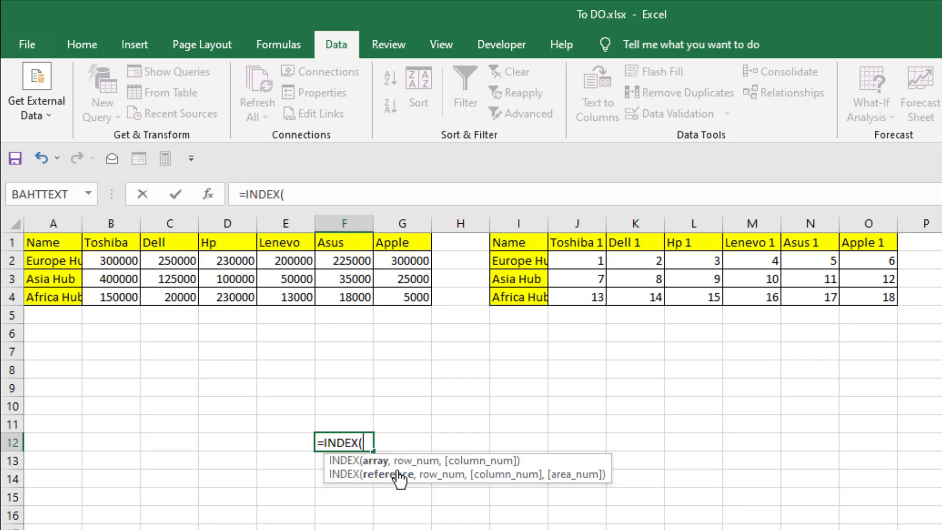
{"action": "left_click_drag", "start_coordinate": [52, 244], "coordinate": [394, 298]}
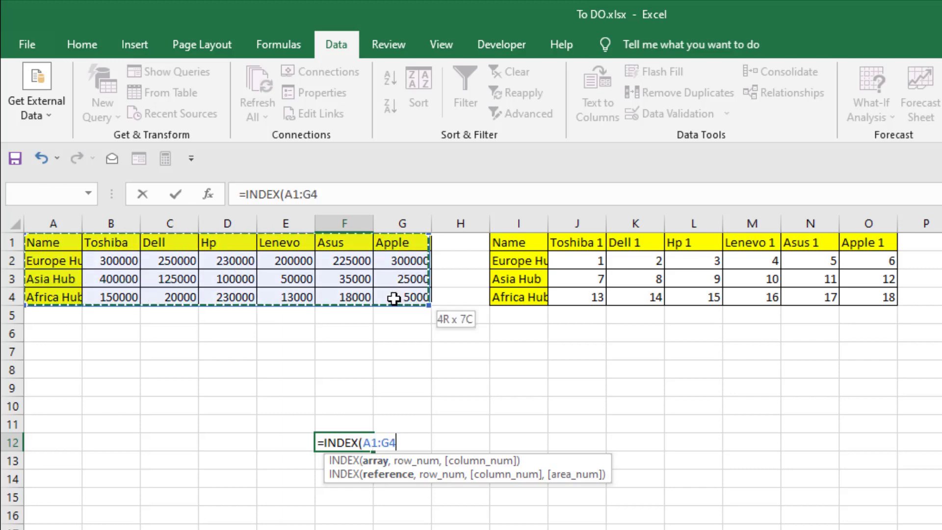
{"action": "type", "text": ","}
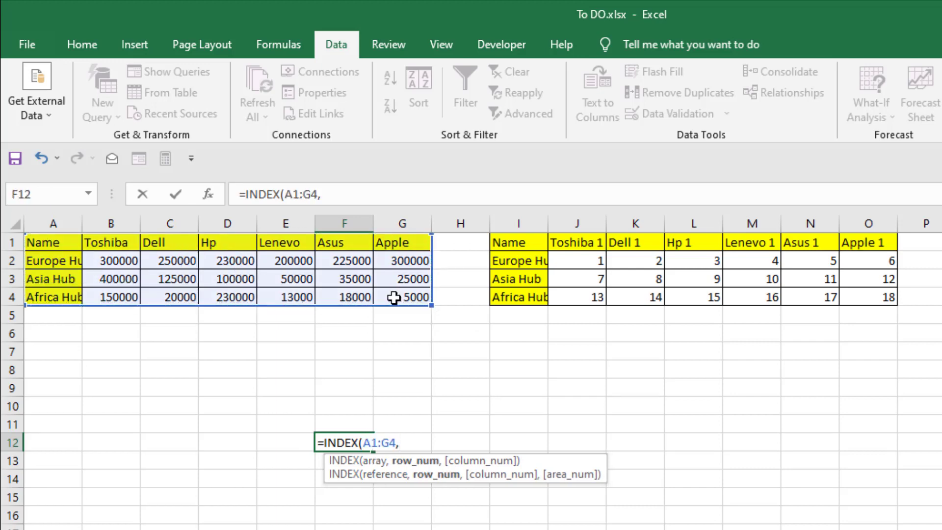
{"action": "type", "text": "3"}
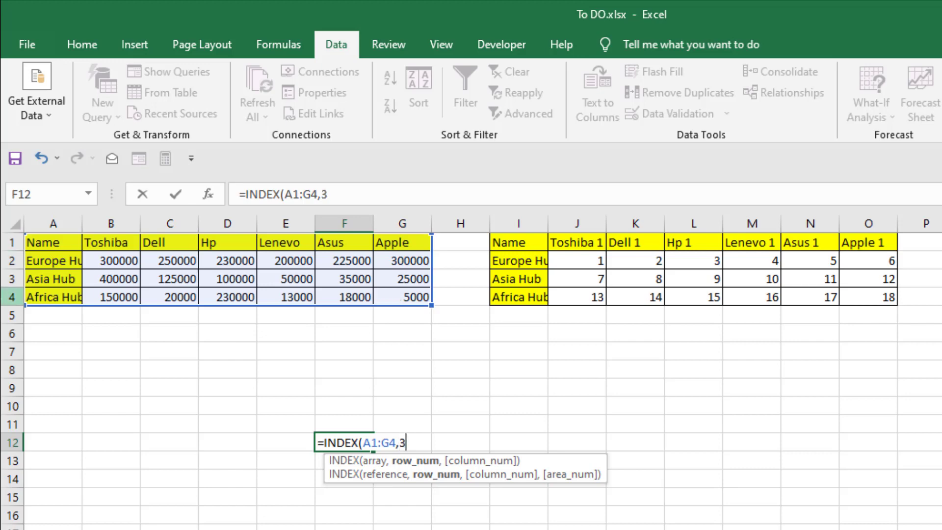
{"action": "type", "text": ","}
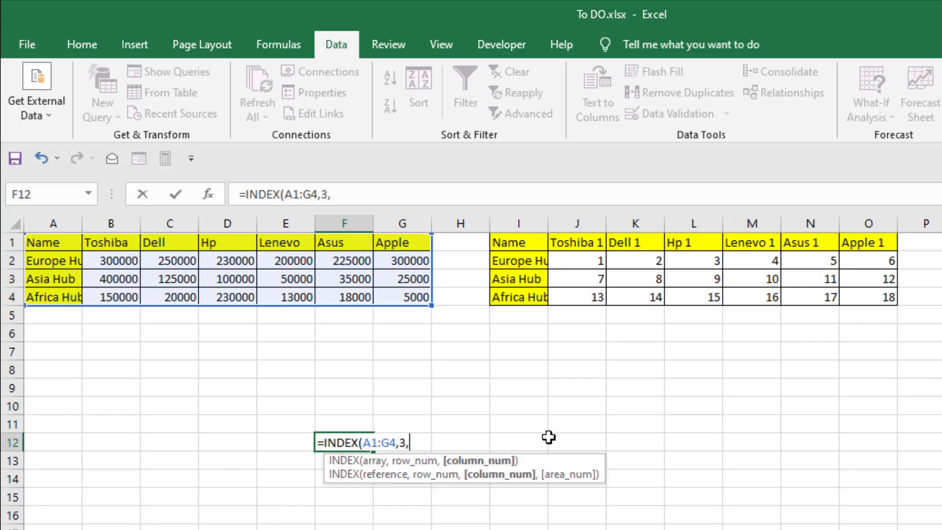
{"action": "type", "text": "4"}
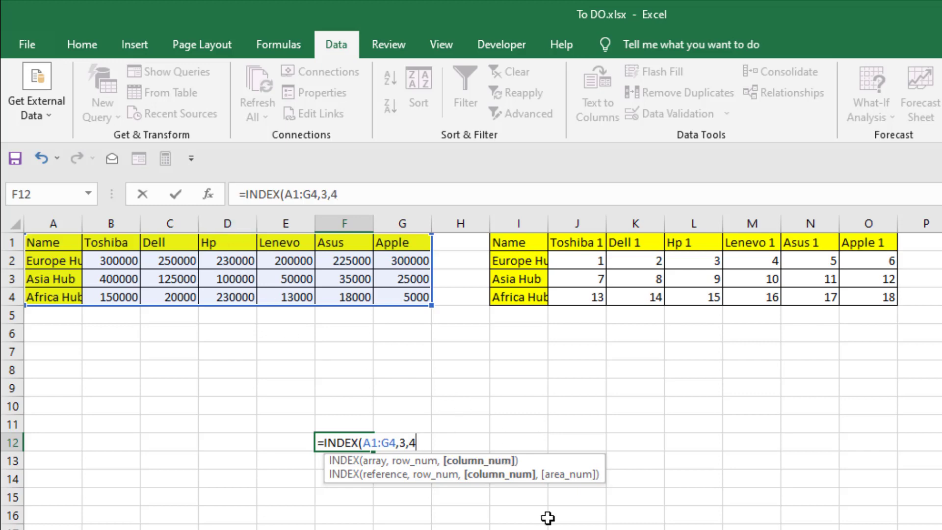
{"action": "type", "text": ")"}
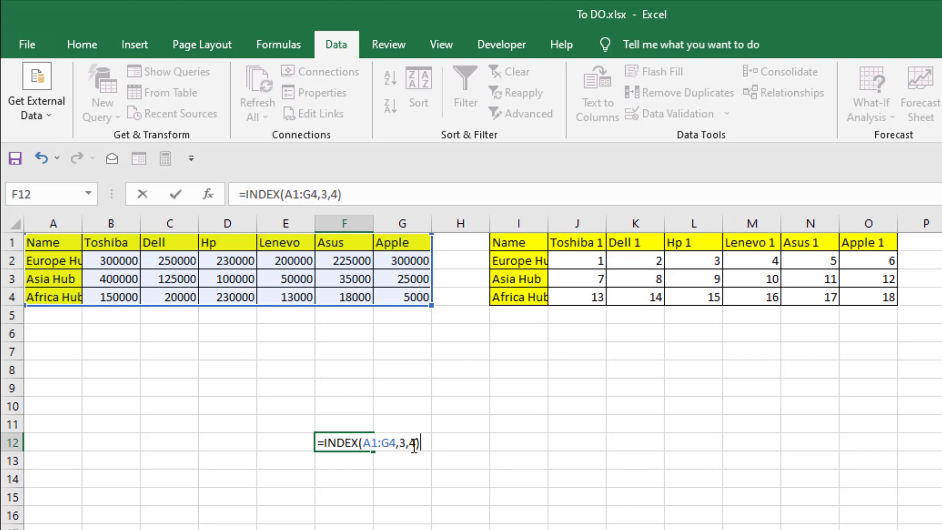
{"action": "key", "text": "Return"}
{"action": "key", "text": "Up"}
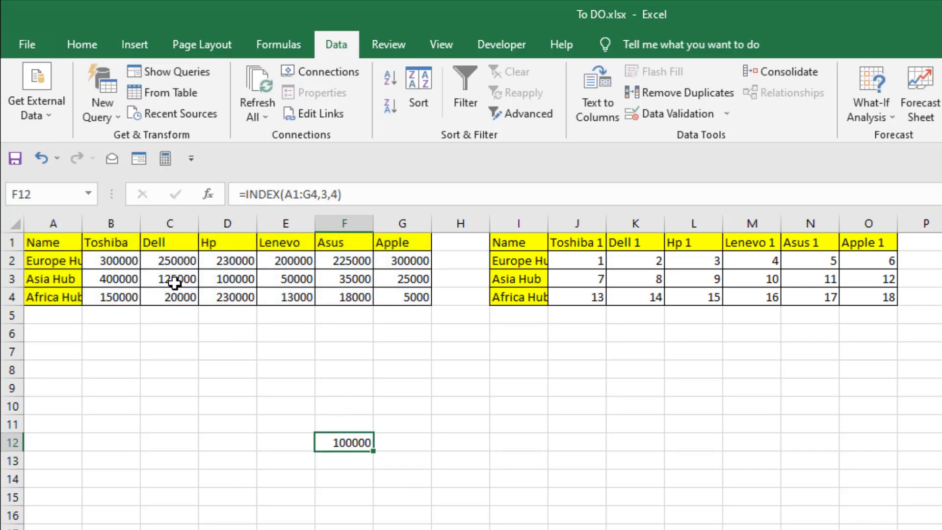
Give D3 (100000) a yellow fill, then recheck F12's formula and select H12
{"action": "left_click", "coordinate": [236, 278]}
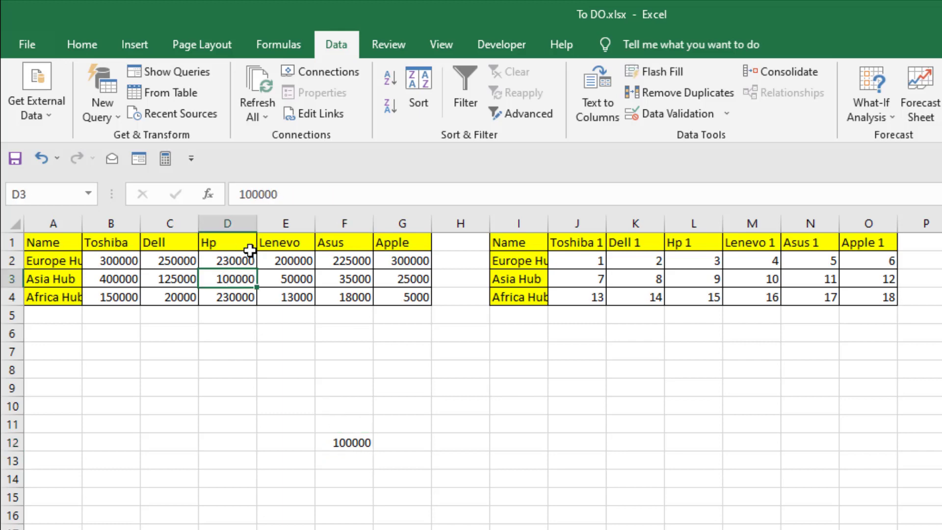
{"action": "left_click", "coordinate": [82, 45]}
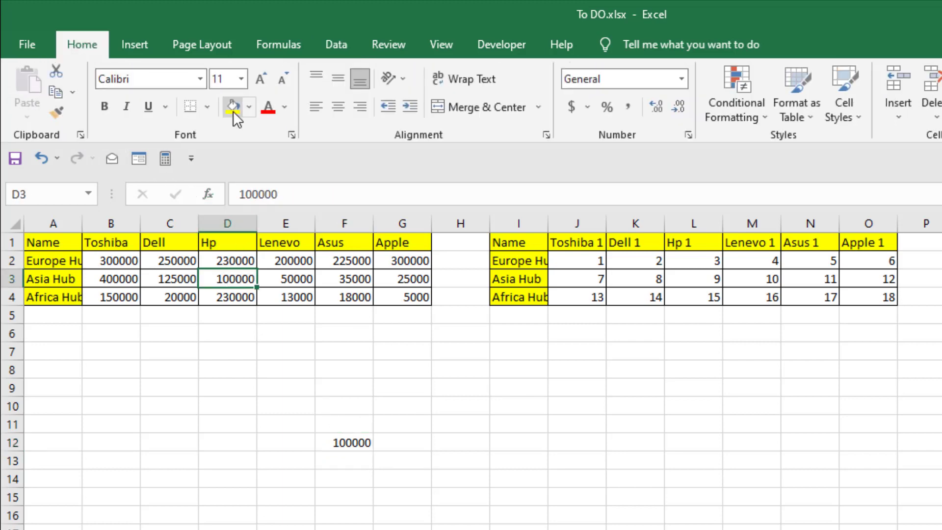
{"action": "left_click", "coordinate": [234, 108]}
{"action": "left_click", "coordinate": [433, 480]}
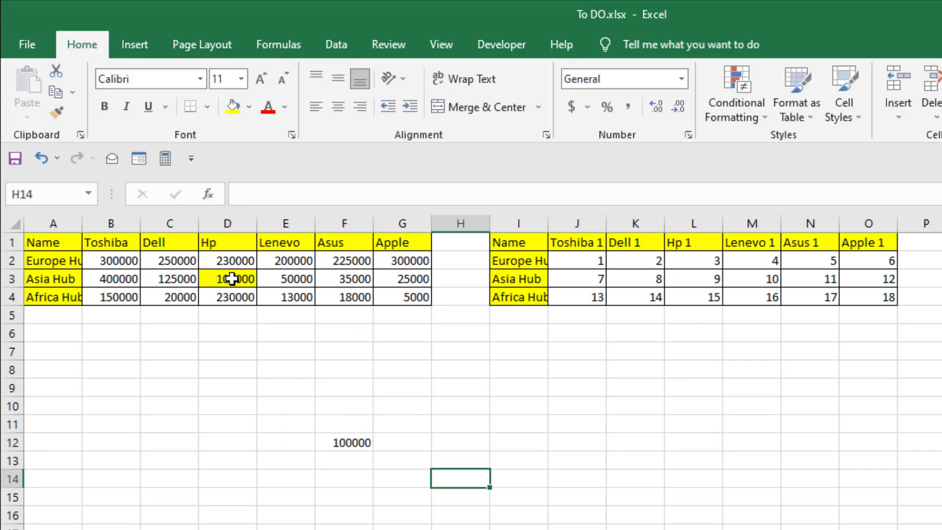
{"action": "left_click", "coordinate": [368, 443]}
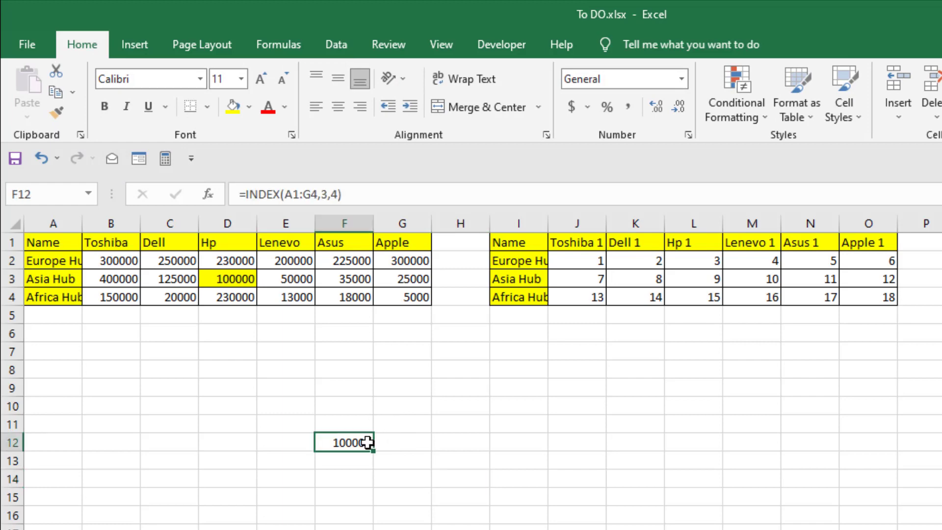
{"action": "left_click", "coordinate": [463, 443]}
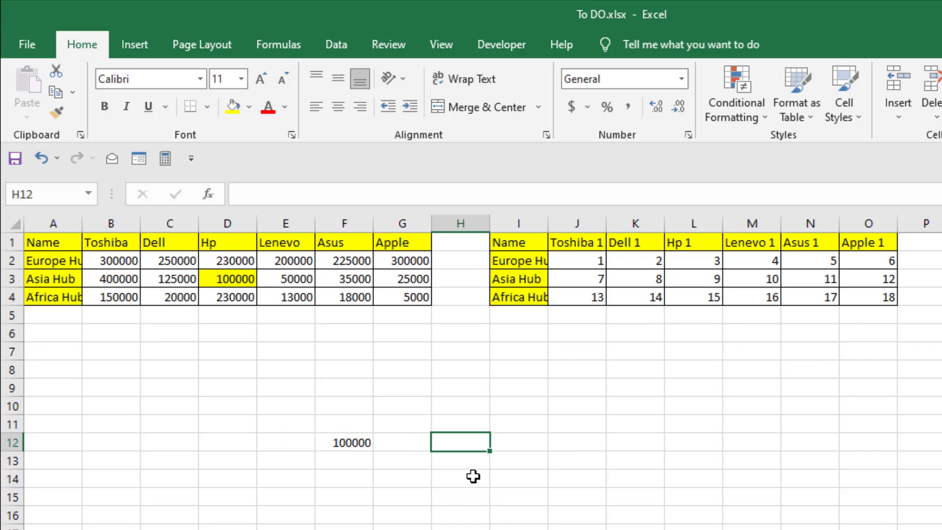
Enter =INDEX((A1:G4,I1:O4),3,4,1) in H12, selecting area 1 of the two tables
{"action": "type", "text": "="}
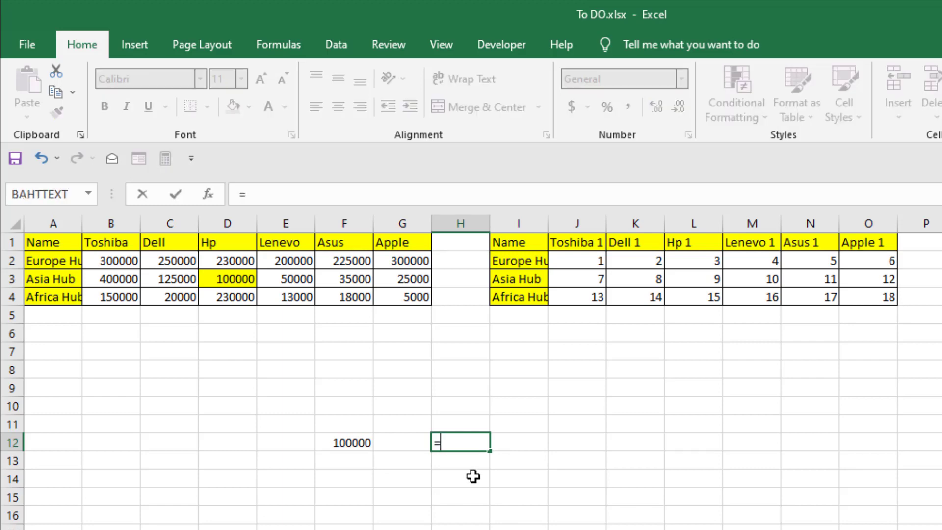
{"action": "type", "text": "inde"}
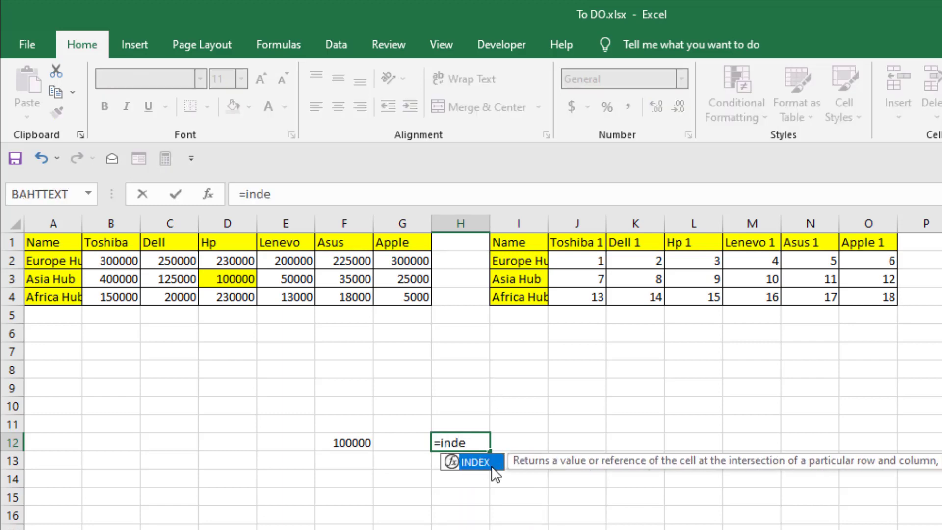
{"action": "double_click", "coordinate": [490, 464]}
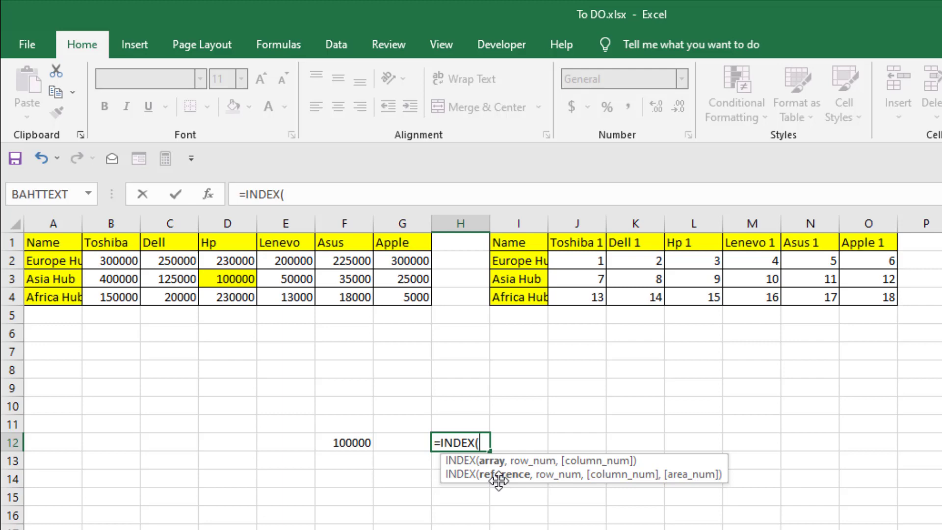
{"action": "left_click_drag", "start_coordinate": [37, 245], "coordinate": [398, 292]}
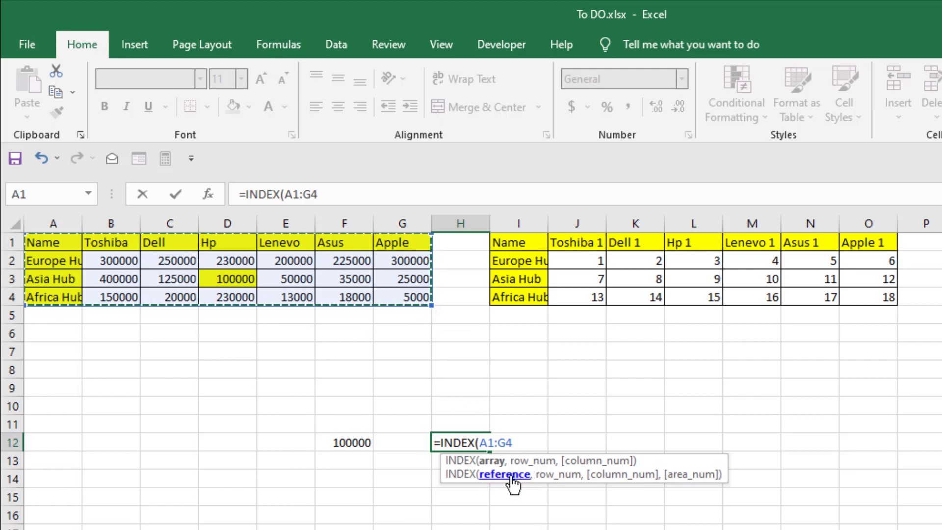
{"action": "type", "text": ","}
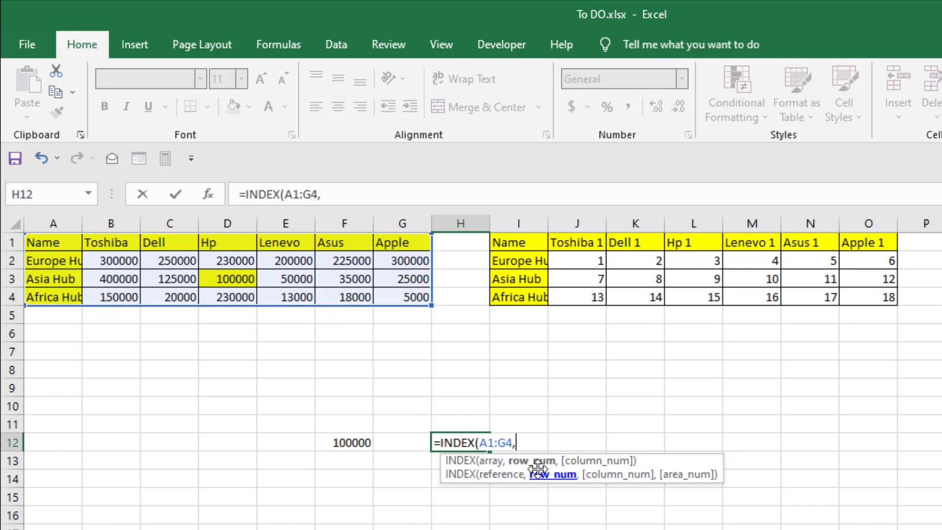
{"action": "left_click_drag", "start_coordinate": [506, 245], "coordinate": [858, 292]}
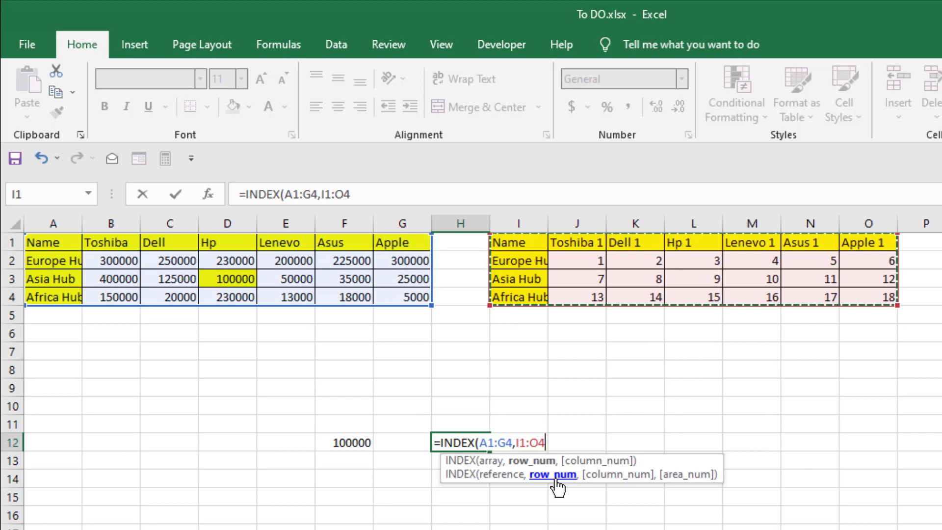
{"action": "type", "text": ")"}
{"action": "left_click", "coordinate": [479, 443]}
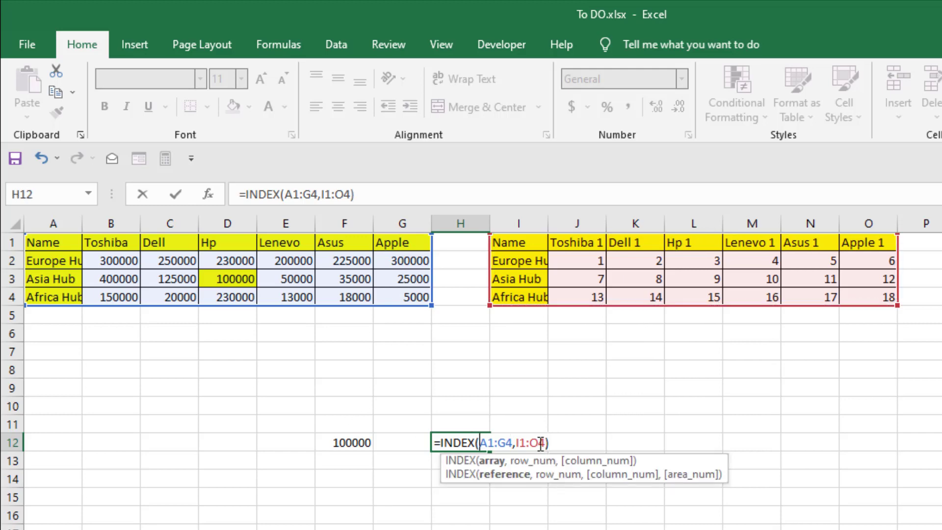
{"action": "type", "text": "("}
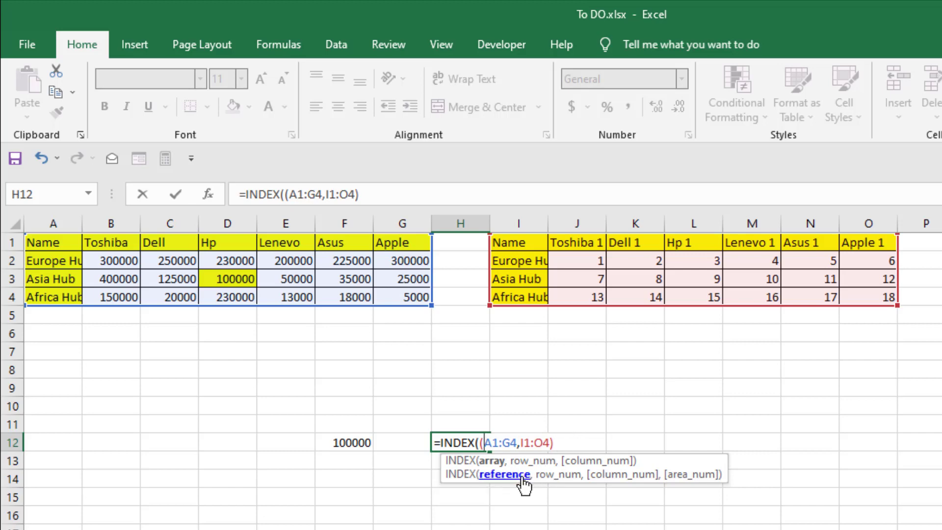
{"action": "left_click", "coordinate": [574, 442]}
{"action": "type", "text": ","}
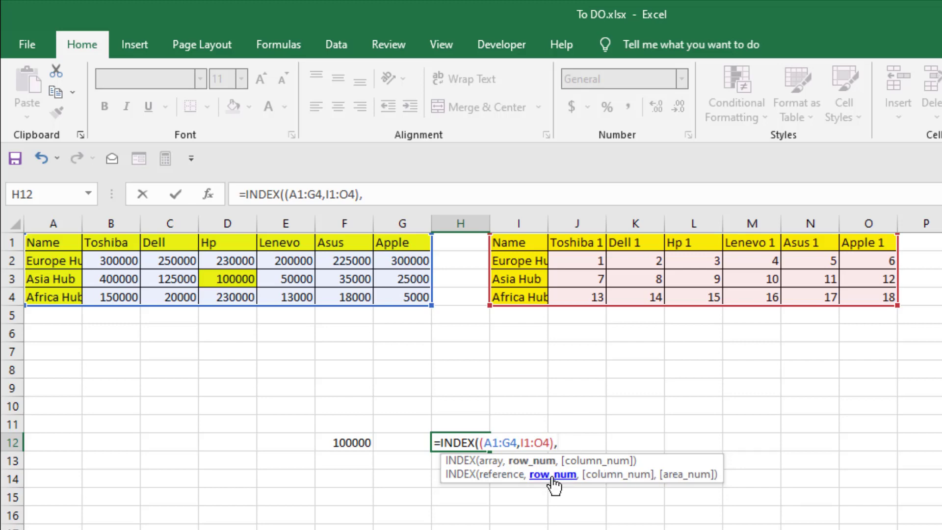
{"action": "type", "text": "3,"}
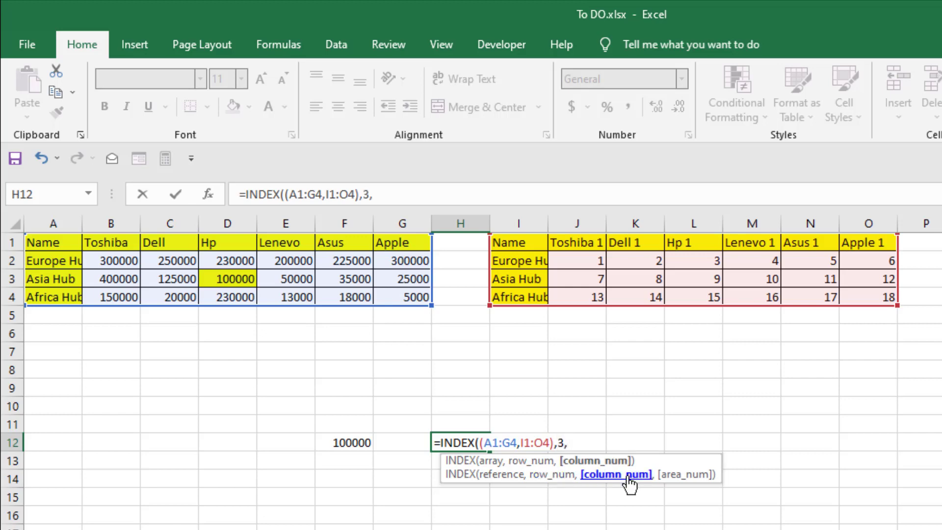
{"action": "type", "text": "4,"}
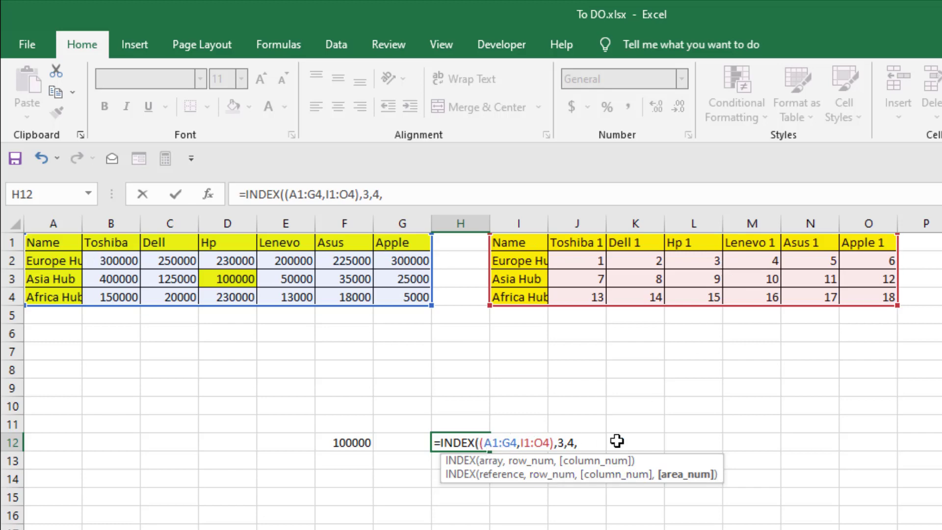
{"action": "type", "text": "1)"}
Commit H12's formula and compare it against source cell D3
{"action": "key", "text": "Return"}
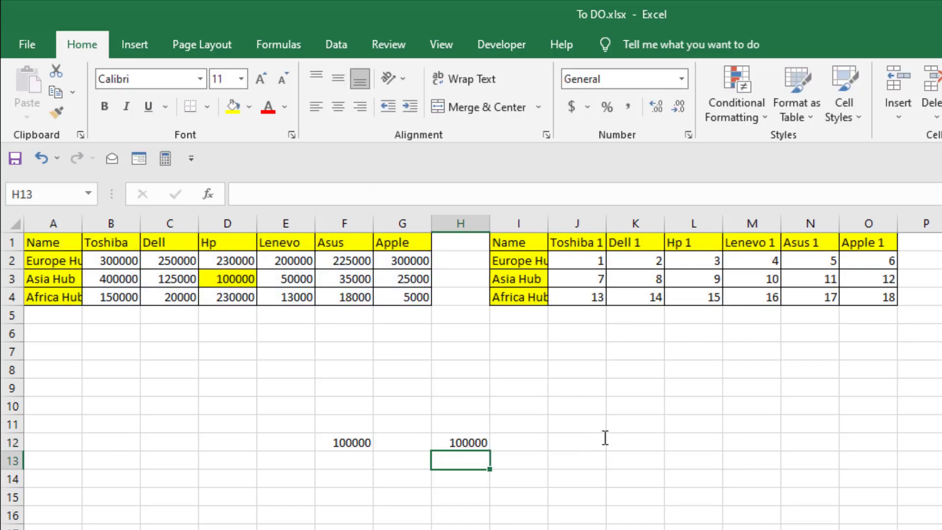
{"action": "left_click", "coordinate": [470, 443]}
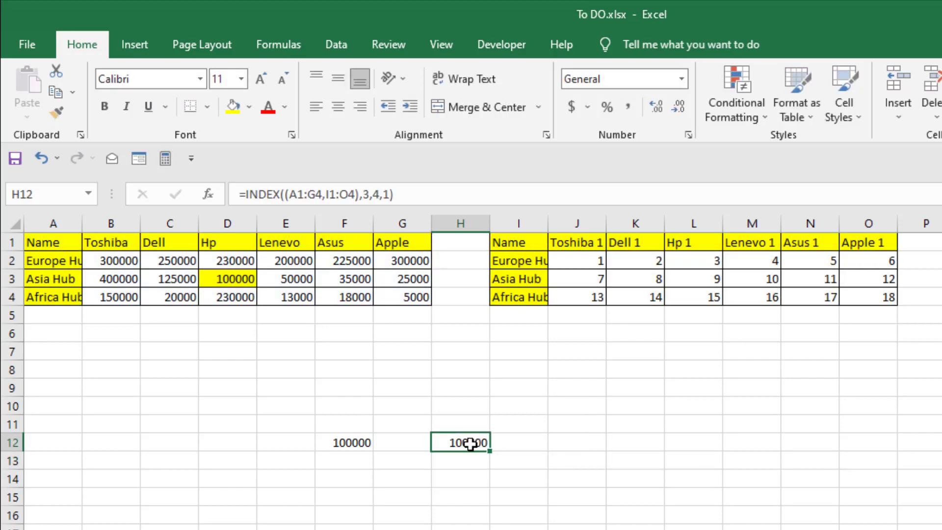
{"action": "left_click", "coordinate": [219, 278]}
{"action": "left_click", "coordinate": [484, 446]}
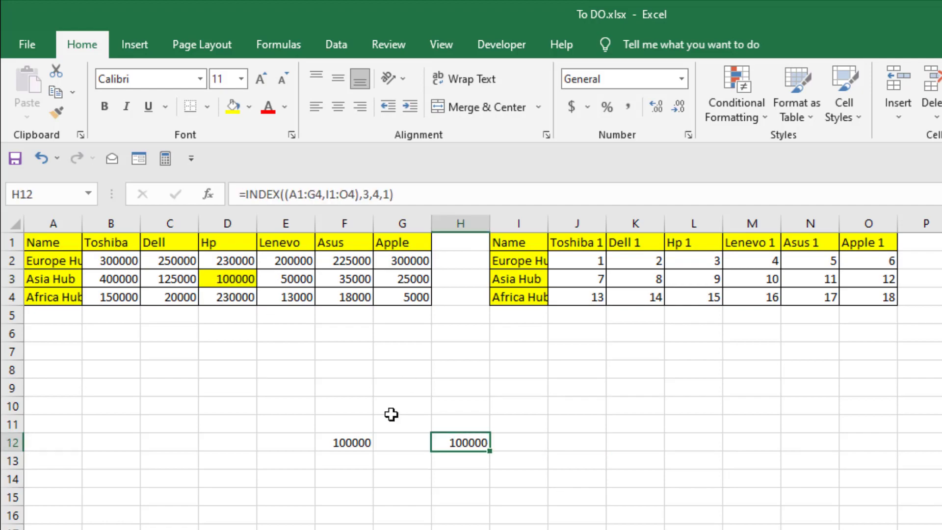
{"action": "left_click", "coordinate": [230, 280]}
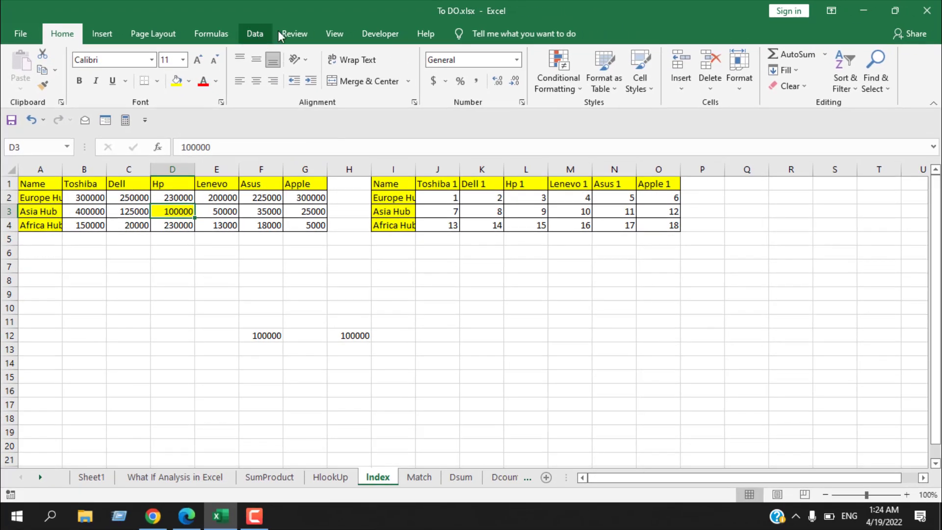
Trace dependents of D3, drawing arrows to F12 and H12
{"action": "left_click", "coordinate": [367, 38]}
{"action": "left_click", "coordinate": [212, 33]}
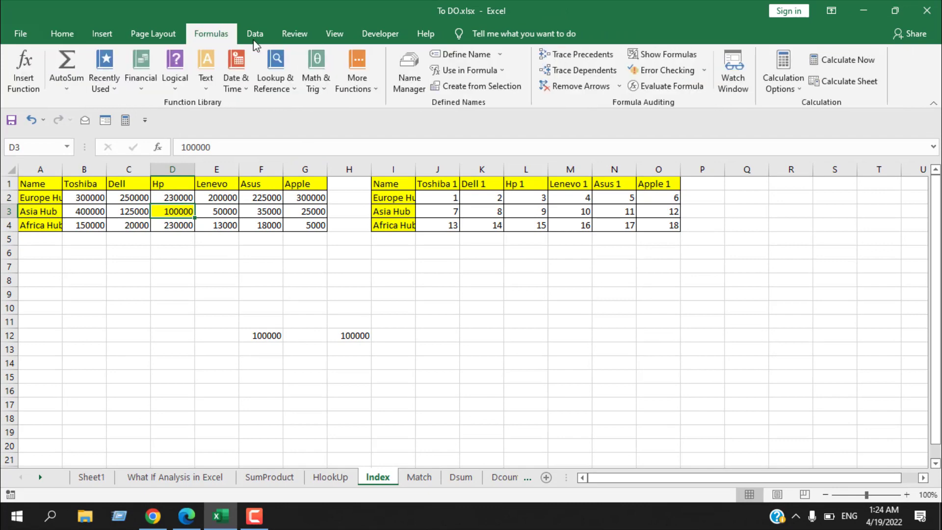
{"action": "left_click", "coordinate": [588, 75]}
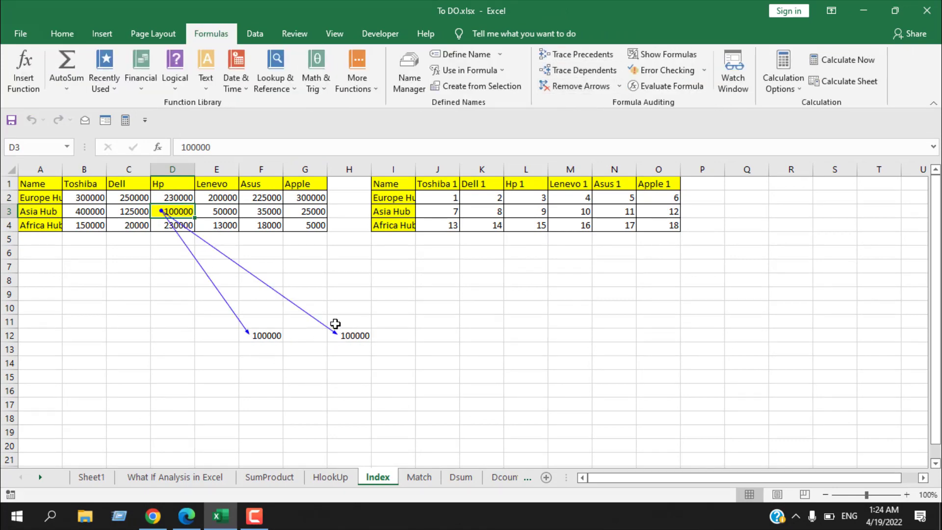
{"action": "left_click", "coordinate": [361, 333]}
Change H12's area argument from 1 to 2 so it returns 9, matching L3
{"action": "left_click", "coordinate": [290, 147]}
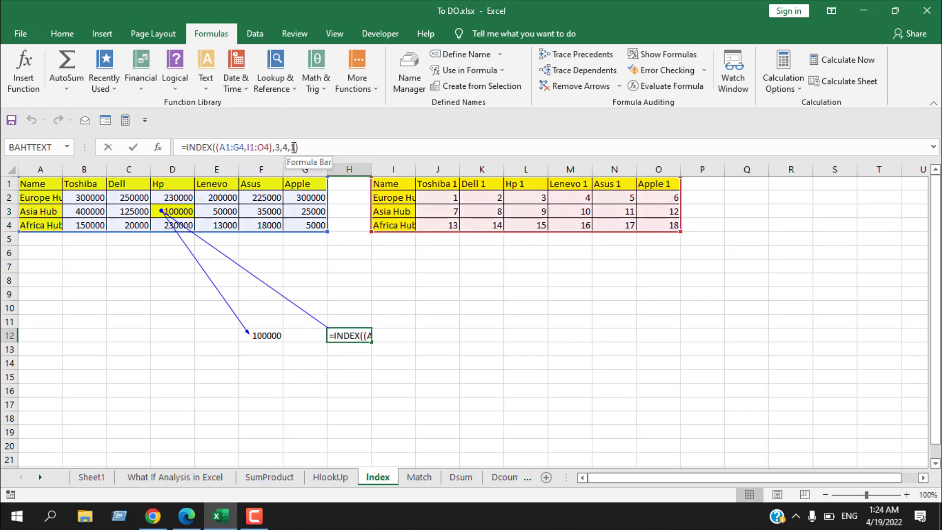
{"action": "key", "text": "Delete"}
{"action": "type", "text": "2"}
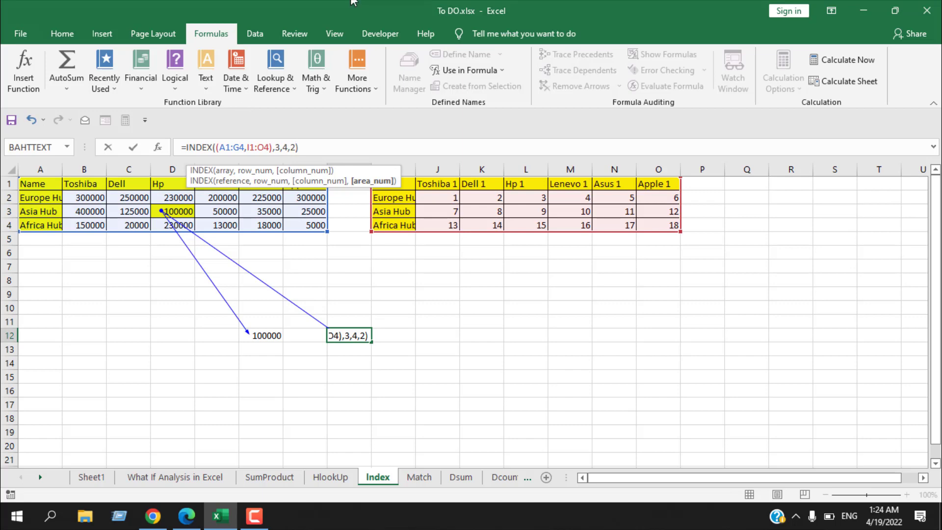
{"action": "key", "text": "Return"}
{"action": "left_click", "coordinate": [360, 337]}
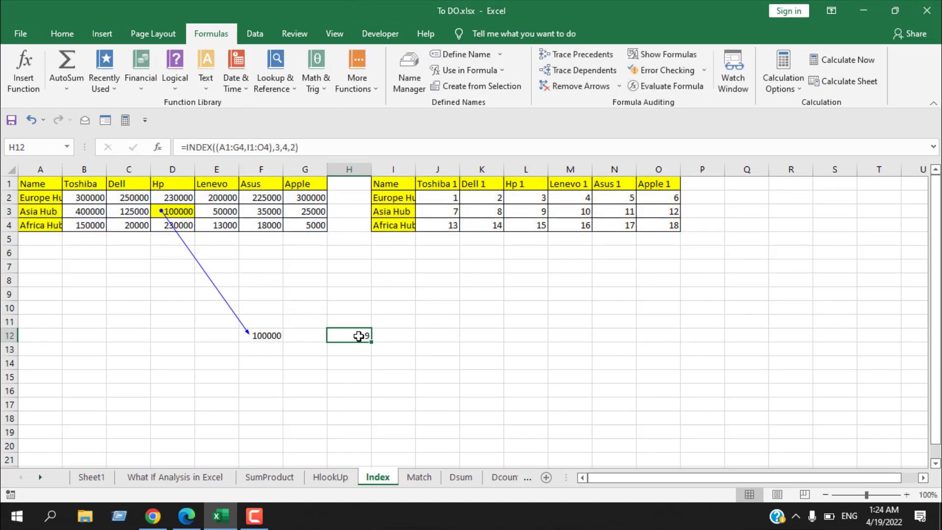
{"action": "left_click", "coordinate": [525, 214]}
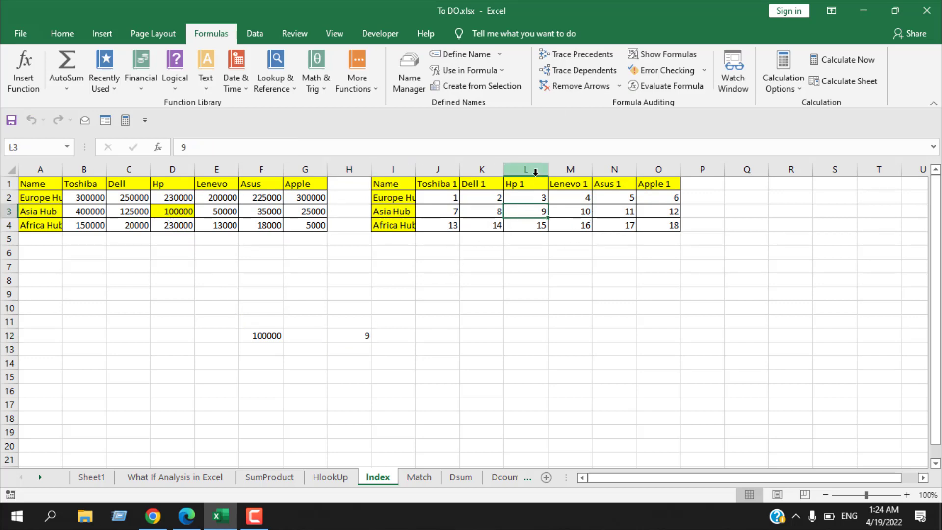
Review H12's arguments without changing them, then select L3
{"action": "left_click", "coordinate": [363, 336]}
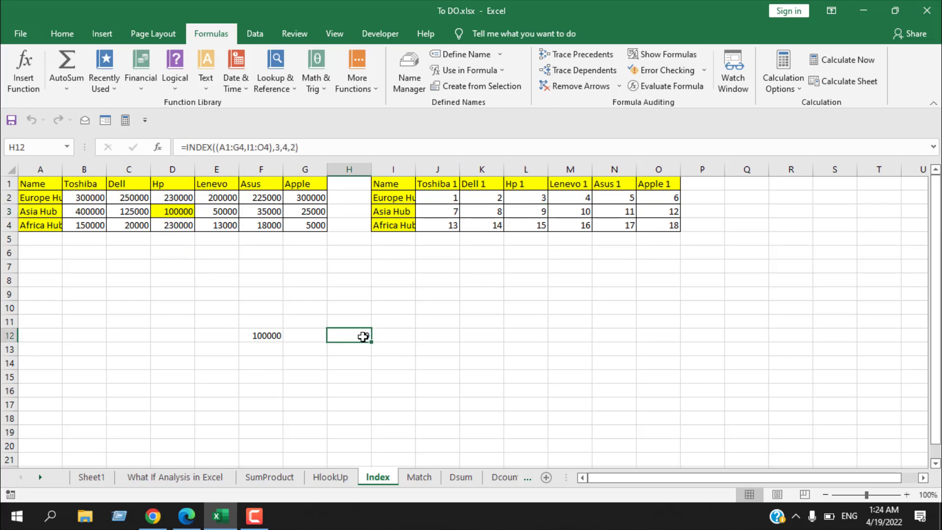
{"action": "left_click", "coordinate": [293, 147]}
{"action": "double_click", "coordinate": [293, 147]}
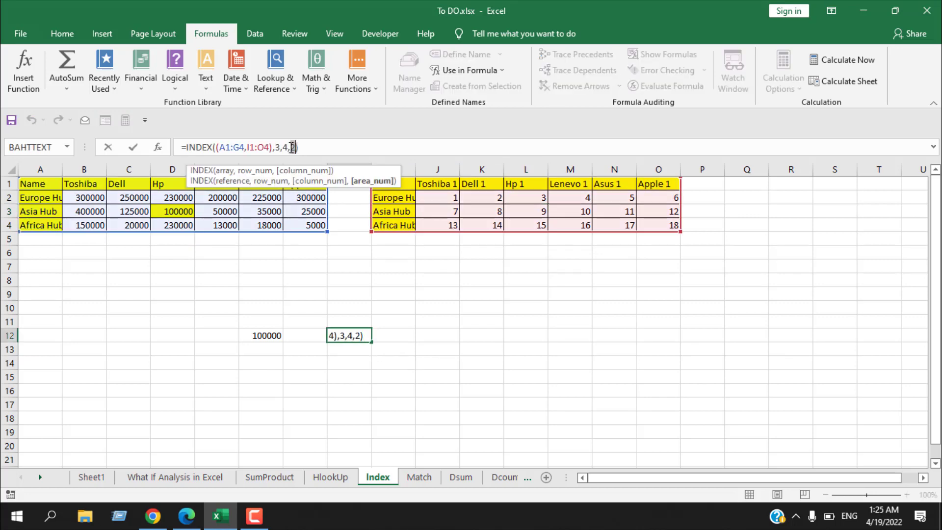
{"action": "left_click", "coordinate": [283, 147]}
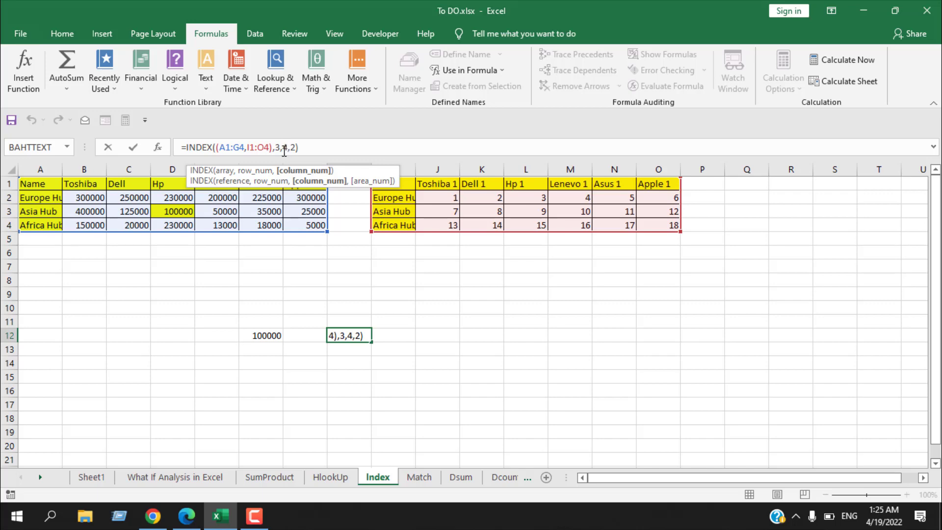
{"action": "key", "text": "Left"}
{"action": "key", "text": "Left"}
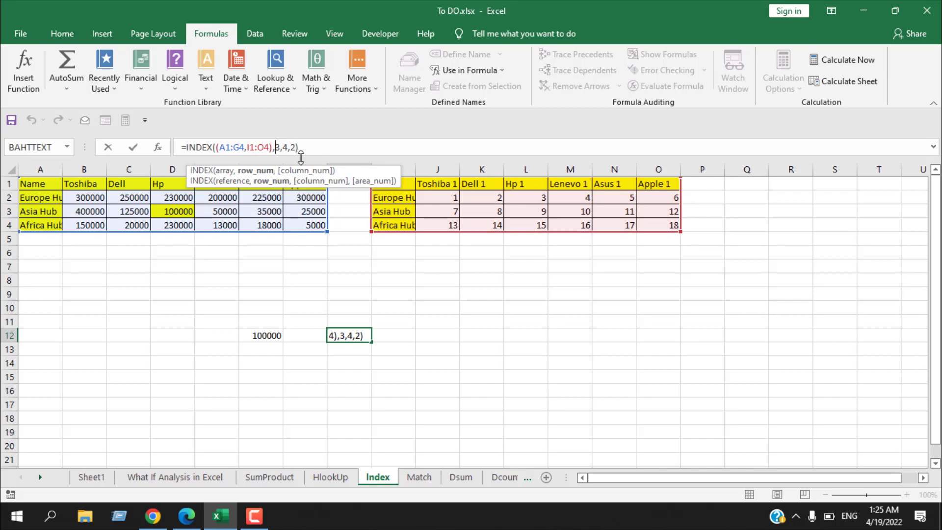
{"action": "left_click", "coordinate": [326, 146]}
{"action": "key", "text": "Return"}
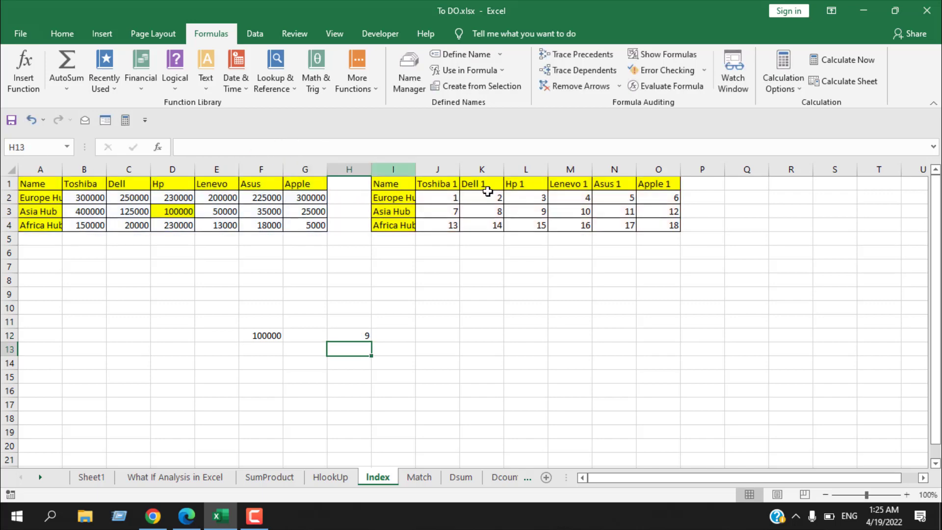
{"action": "left_click", "coordinate": [535, 212]}
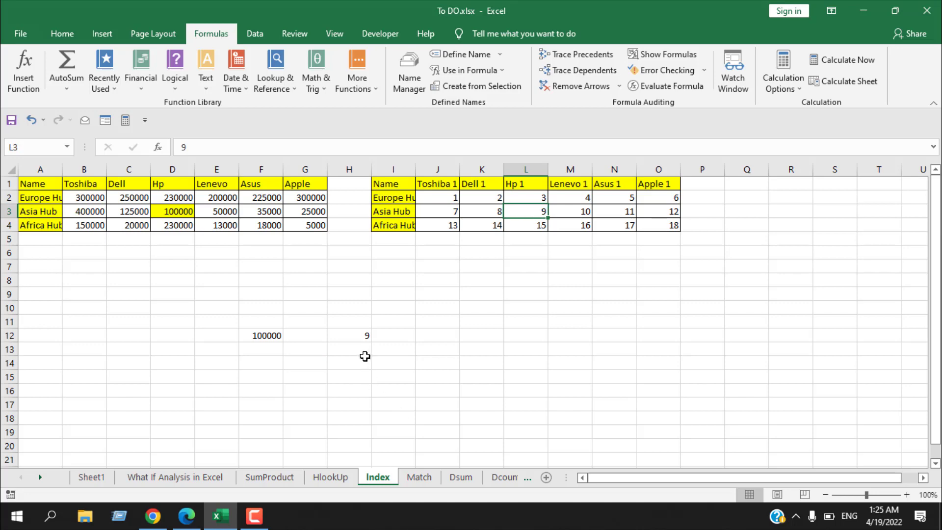
Apply a yellow Fill Color to L3, the 9 returned by H12
{"action": "left_click", "coordinate": [62, 33]}
{"action": "left_click", "coordinate": [176, 81]}
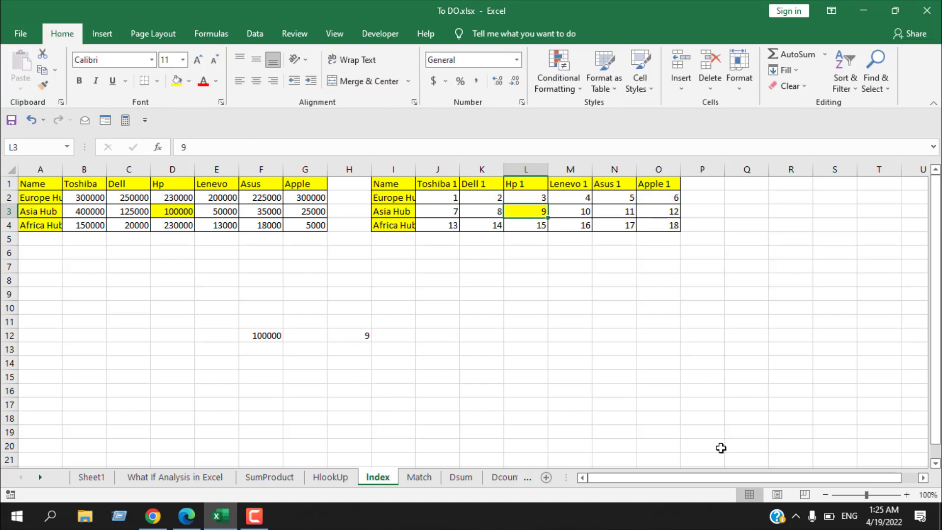